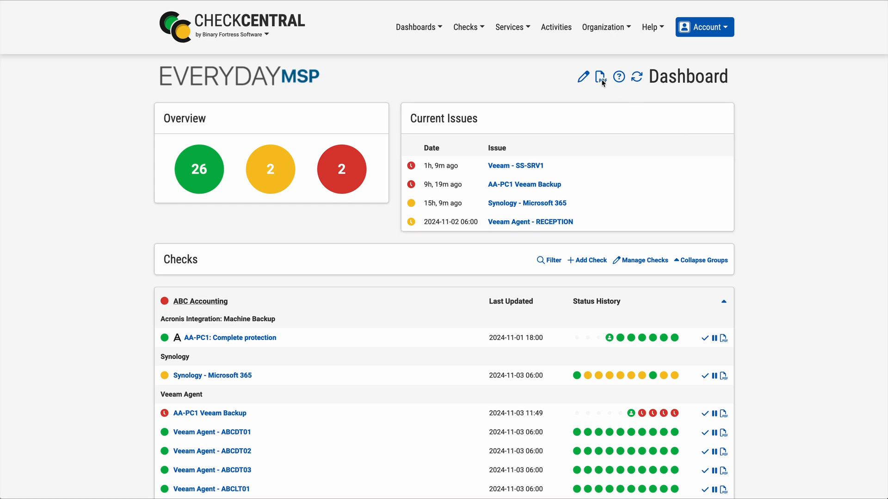
Start a new Axcient x360Recover direct integration, keeping the name "Axcient x360Recover Integration".
left_click(528, 31)
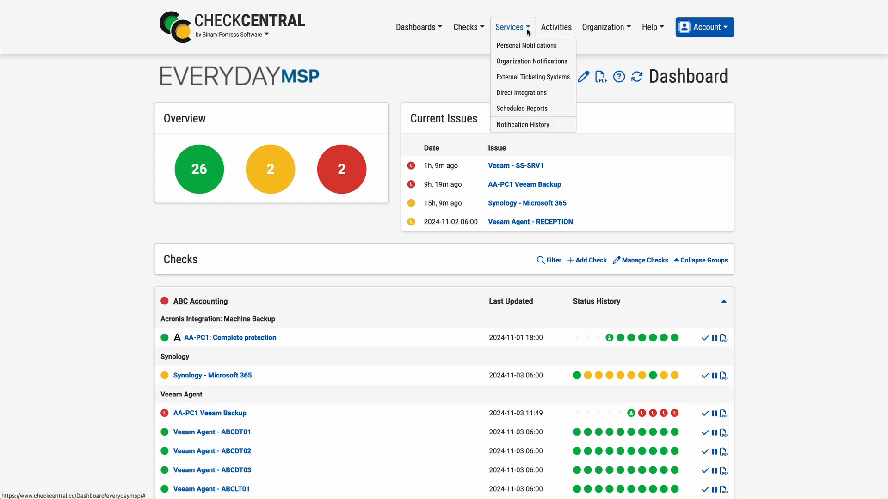
left_click(551, 93)
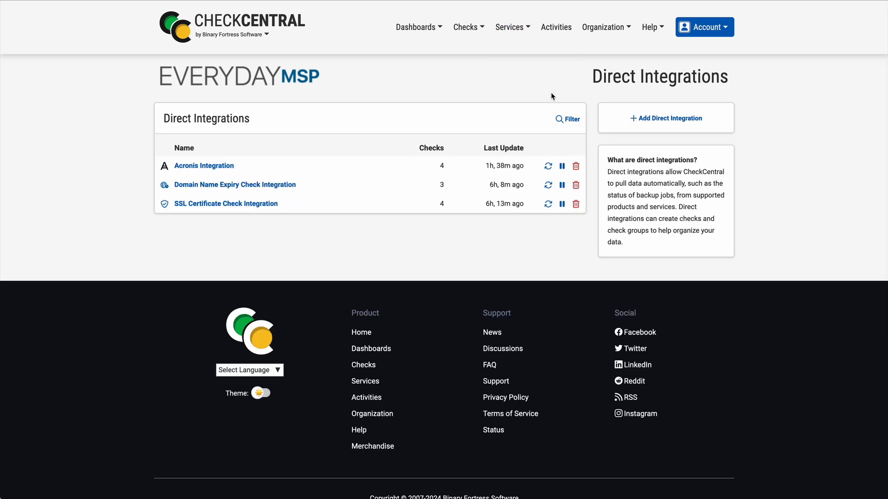
left_click(682, 118)
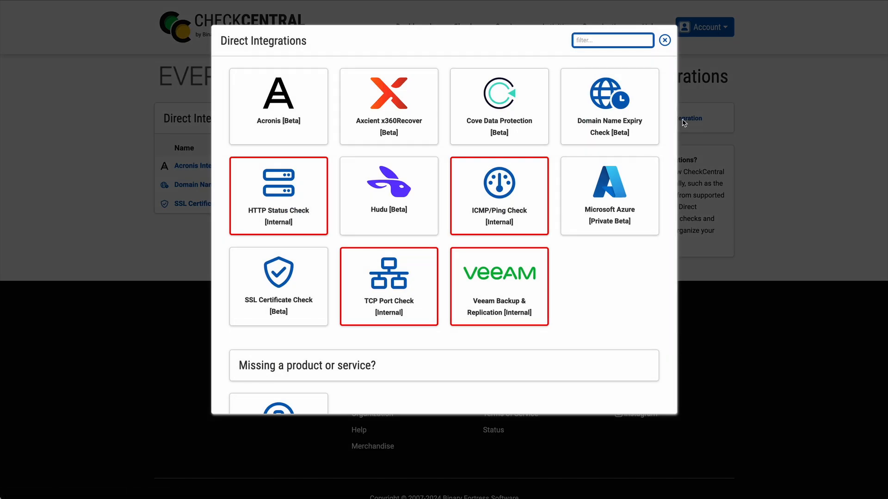
left_click(428, 112)
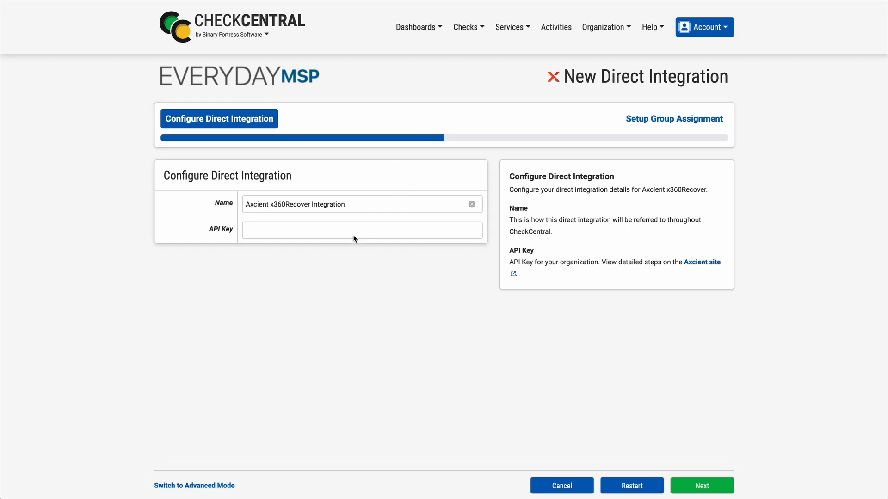
left_click(363, 208)
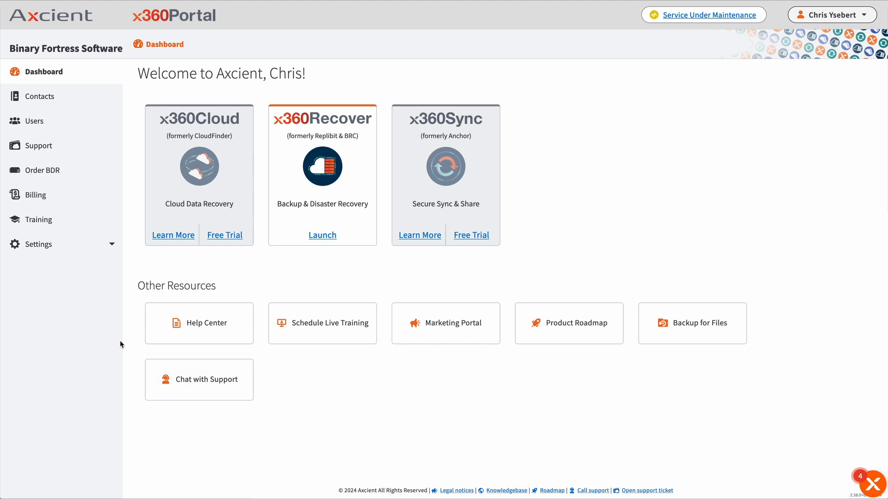
In the Axcient x360Portal, generate an API key named "CheckCentral Demo" and accept the license agreement.
left_click(106, 246)
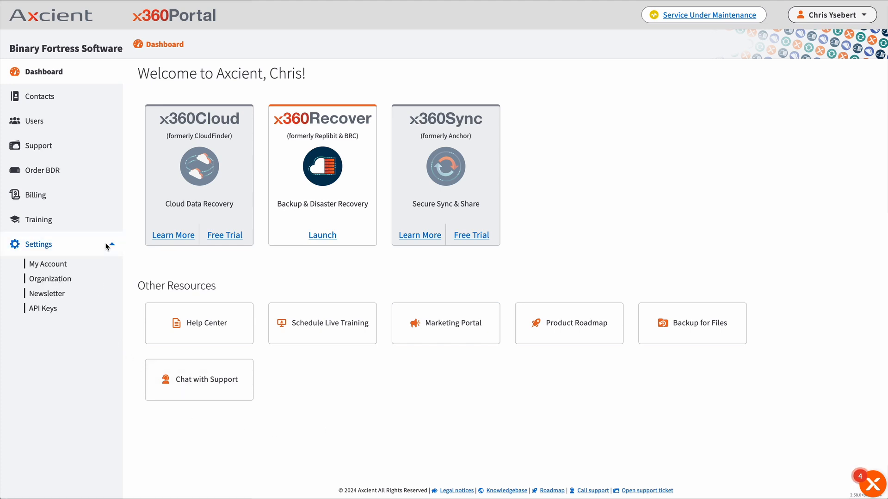
left_click(44, 309)
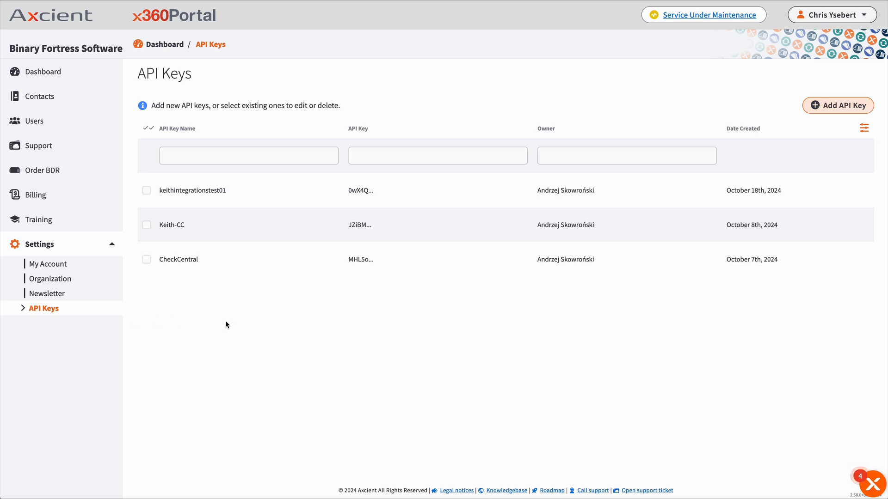
left_click(842, 112)
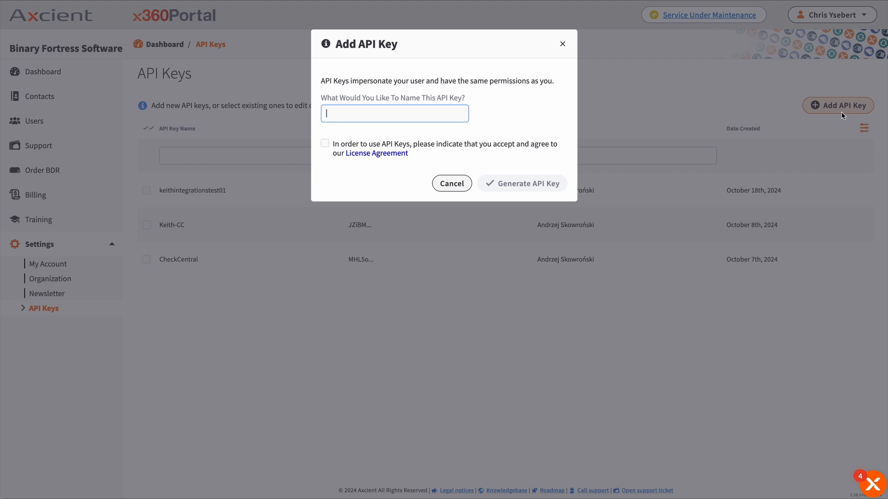
type("CheckCentral Demo")
left_click(326, 144)
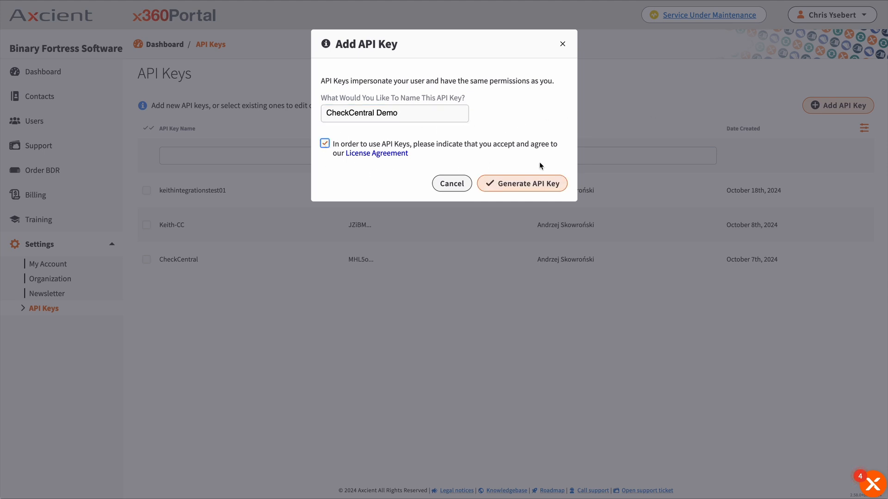
left_click(550, 184)
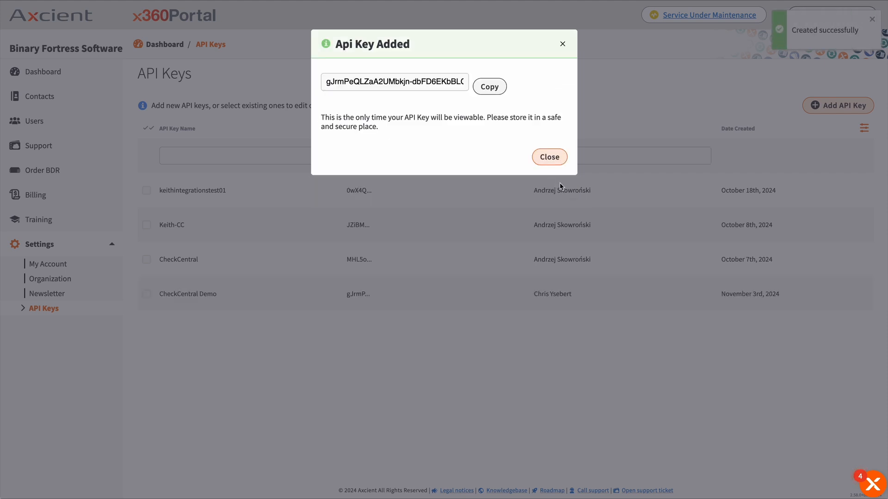
Copy the generated API key, paste it into the CheckCentral integration's API Key field and proceed to group assignment.
left_click(488, 87)
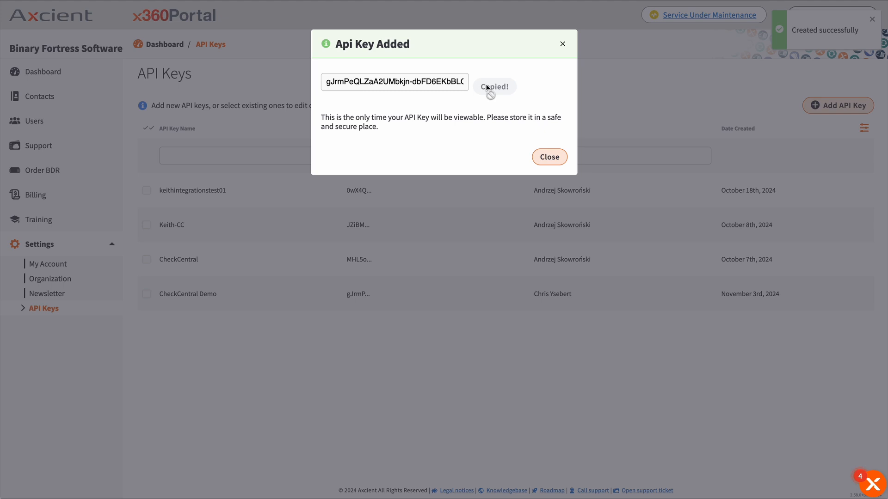
left_click(560, 160)
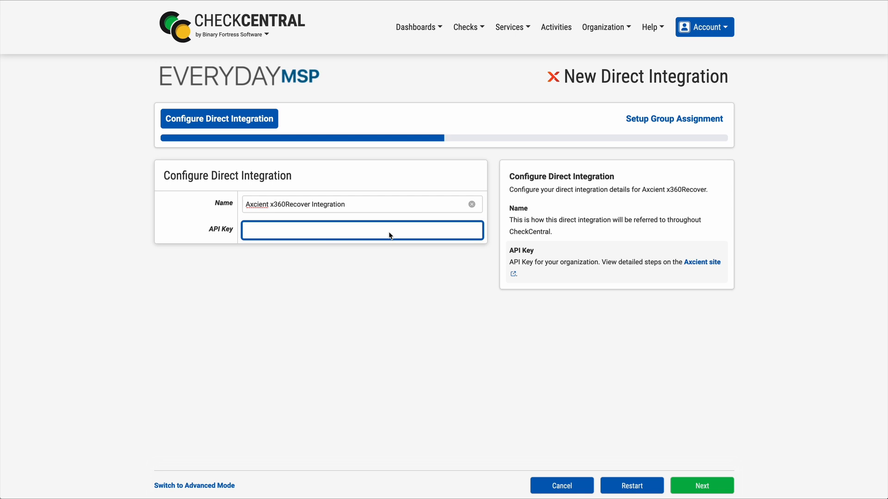
key("super+v")
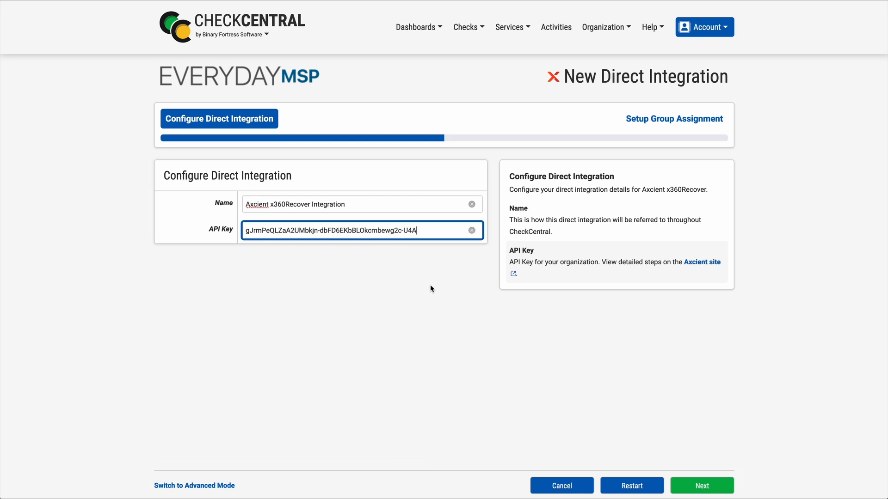
left_click(712, 488)
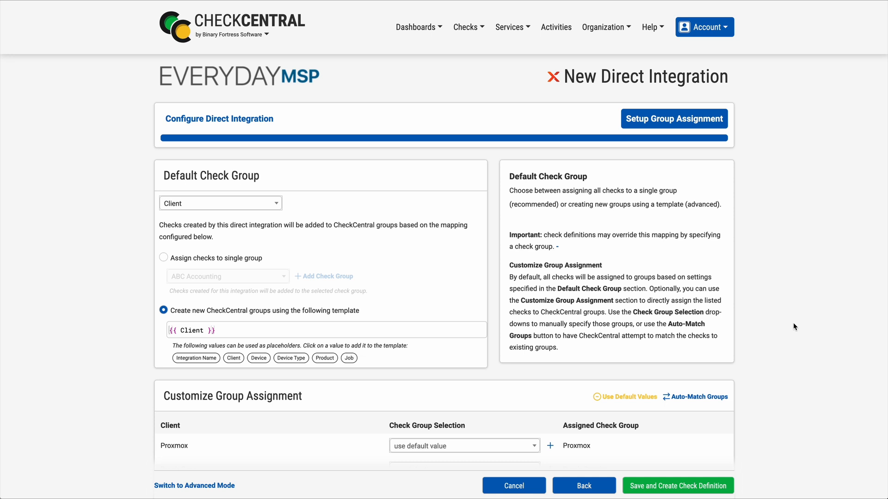
Save the integration with the Client group template and keep its new check definition set to create checks for all jobs.
scroll(792, 327, "down", 2)
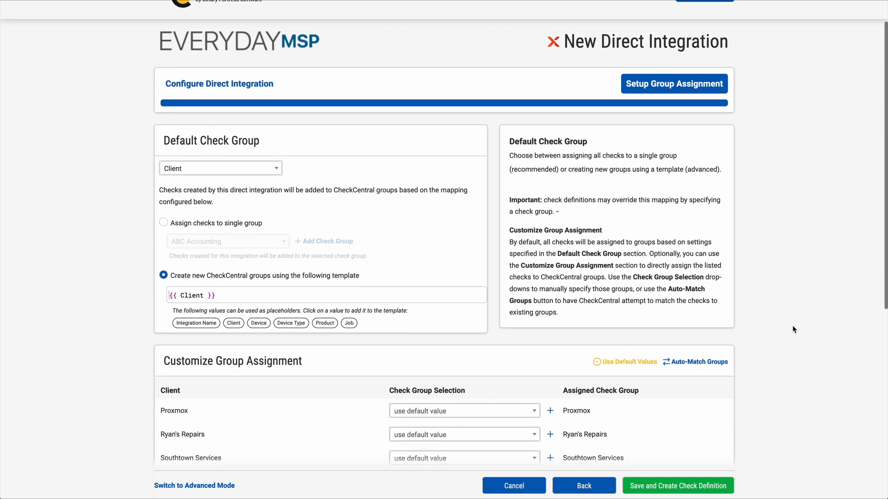
scroll(792, 326, "down", 2)
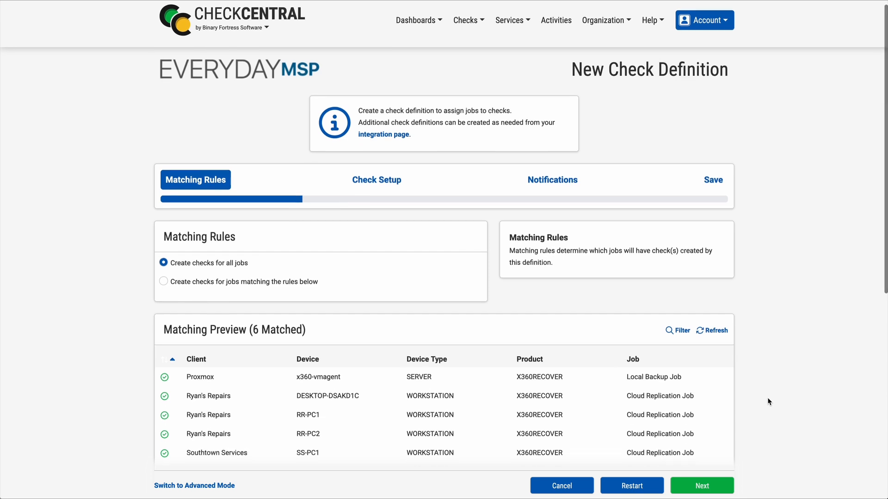
scroll(769, 402, "down", 3)
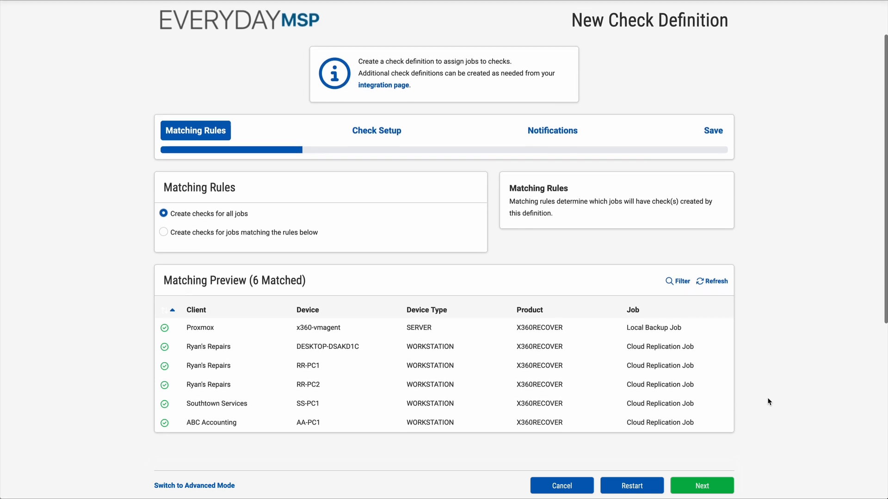
left_click(702, 486)
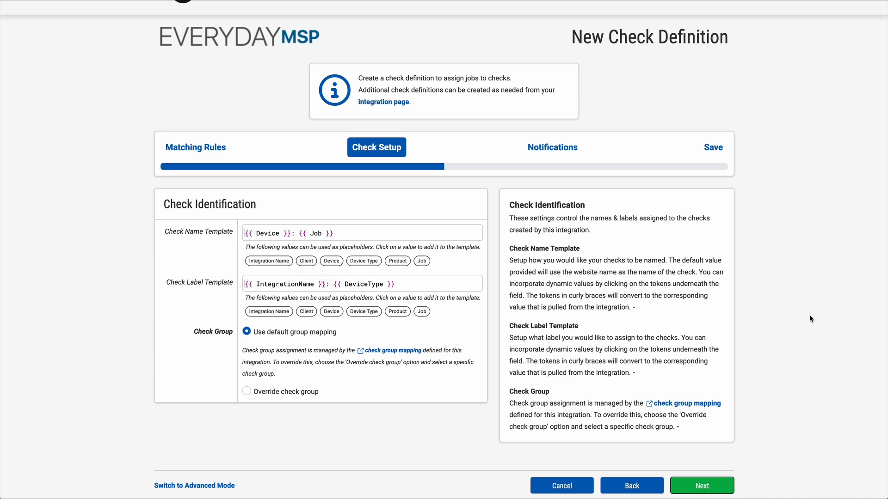
Accept the default check name and label templates, default group mapping and email notification settings for the check definition.
left_click(702, 486)
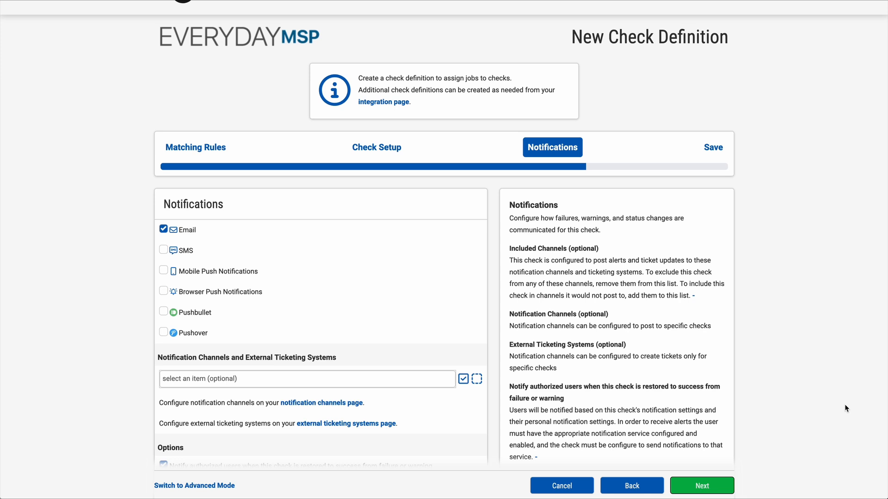
scroll(844, 405, "down", 2)
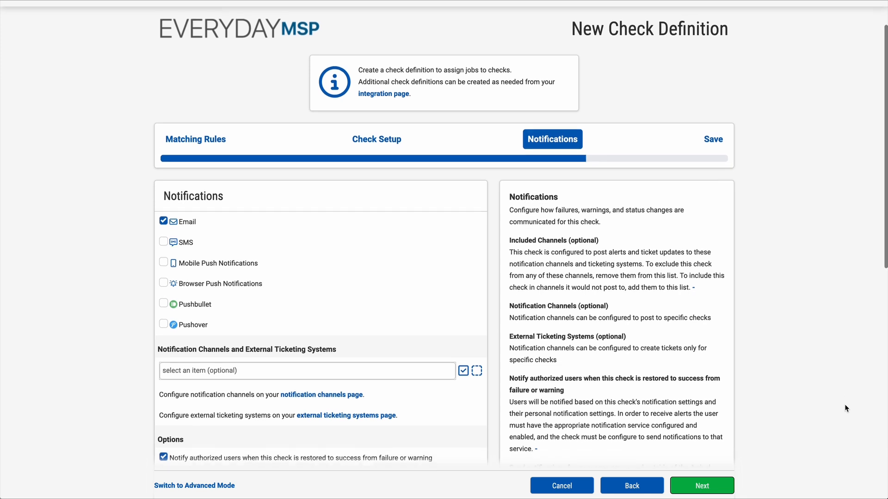
scroll(845, 405, "down", 3)
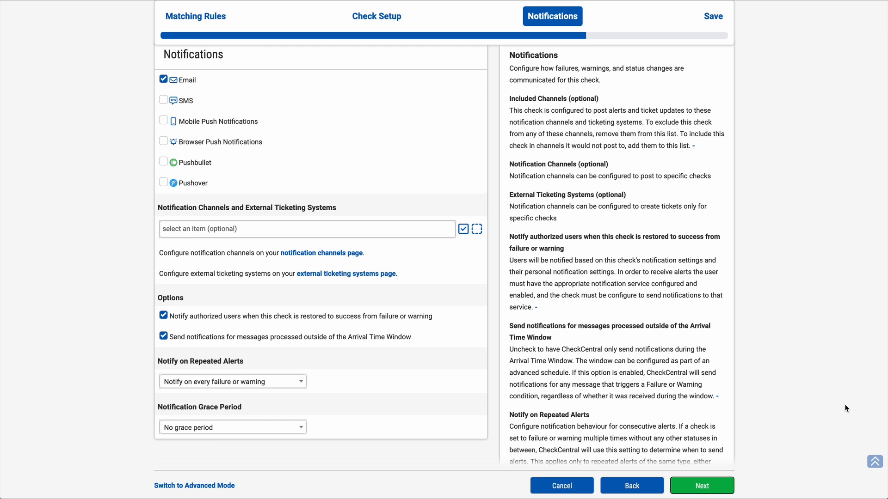
scroll(844, 404, "up", 6)
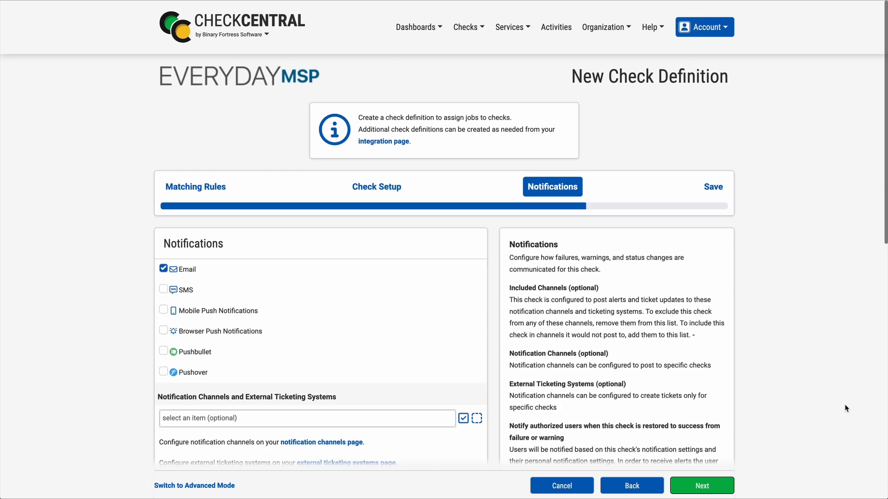
left_click(716, 485)
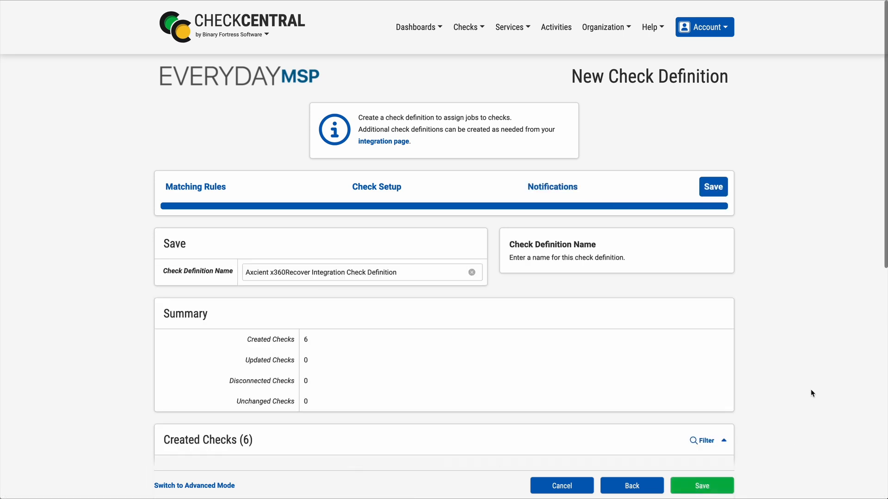
Save the check definition as "Axcient x360Recover Integration Check Definition" and initiate a data update for the integration.
scroll(813, 393, "down", 3)
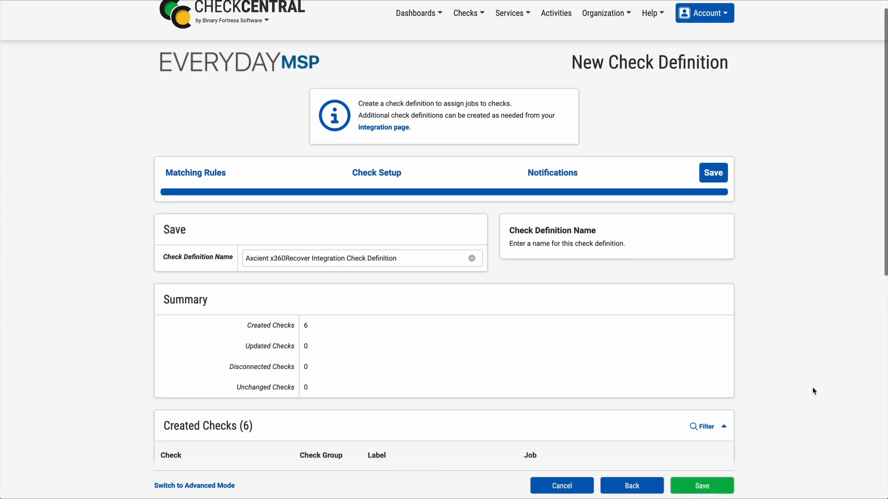
scroll(814, 391, "down", 3)
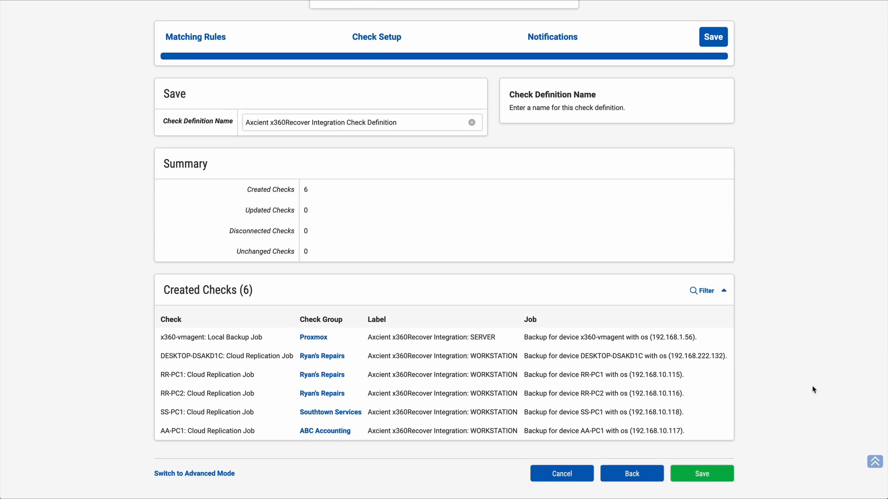
left_click(711, 472)
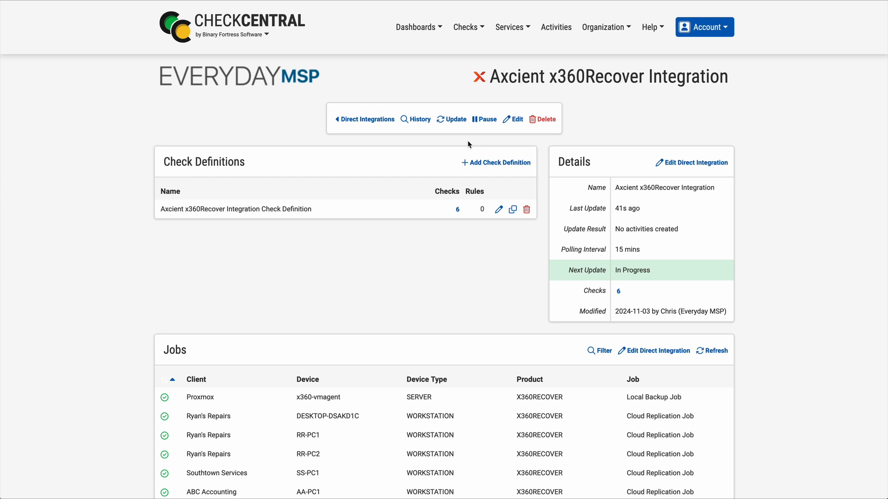
left_click(453, 120)
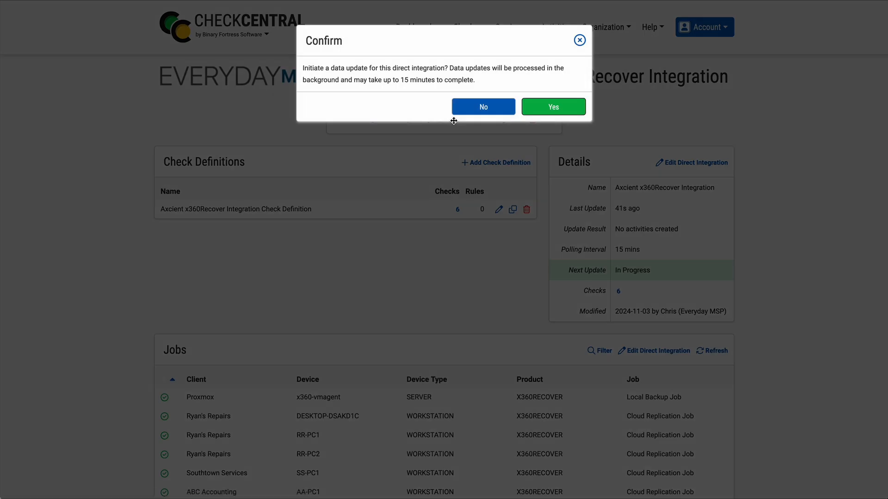
left_click(556, 107)
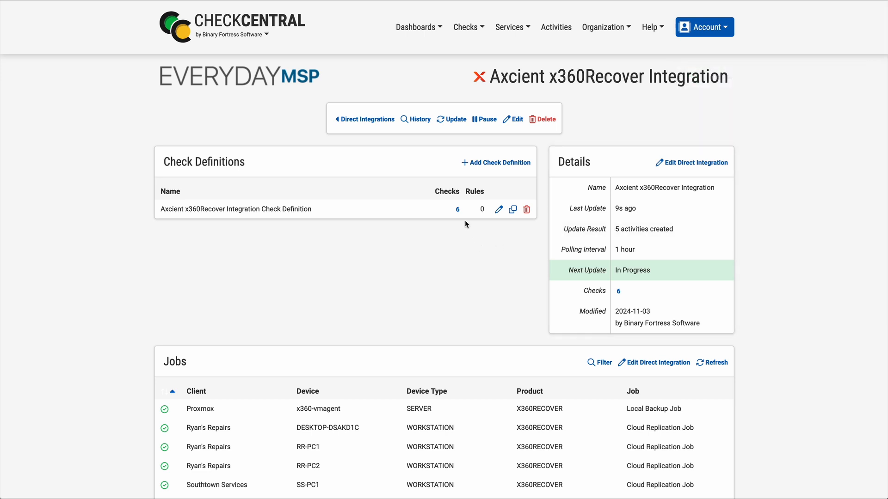
Examine the integration's AA-PC1 Cloud Replication Job check and view the message of its cloud replication activity.
left_click(458, 210)
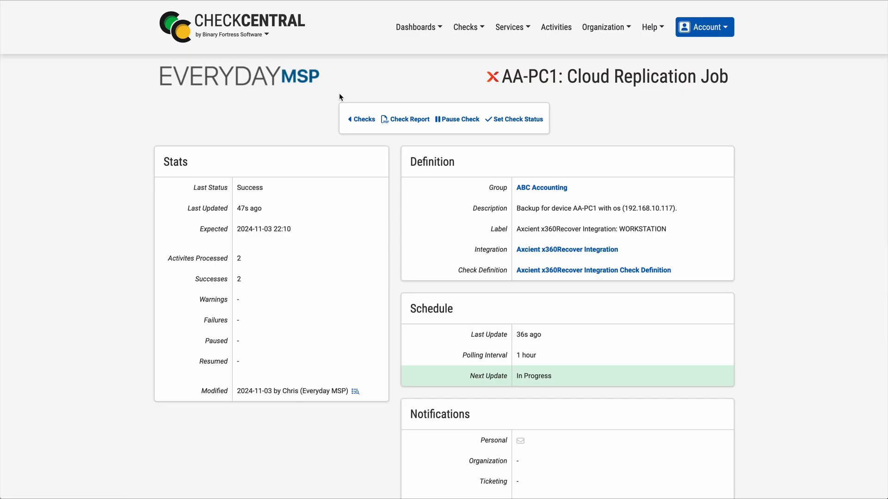
scroll(747, 328, "down", 3)
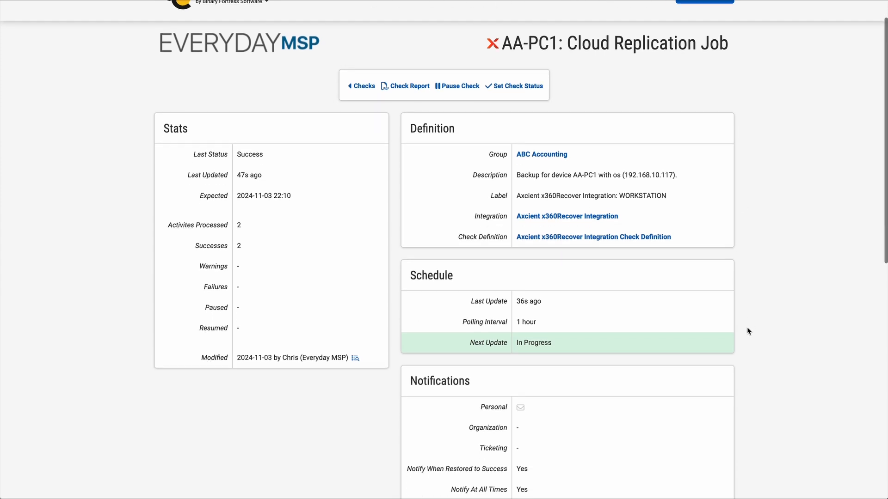
scroll(747, 327, "down", 4)
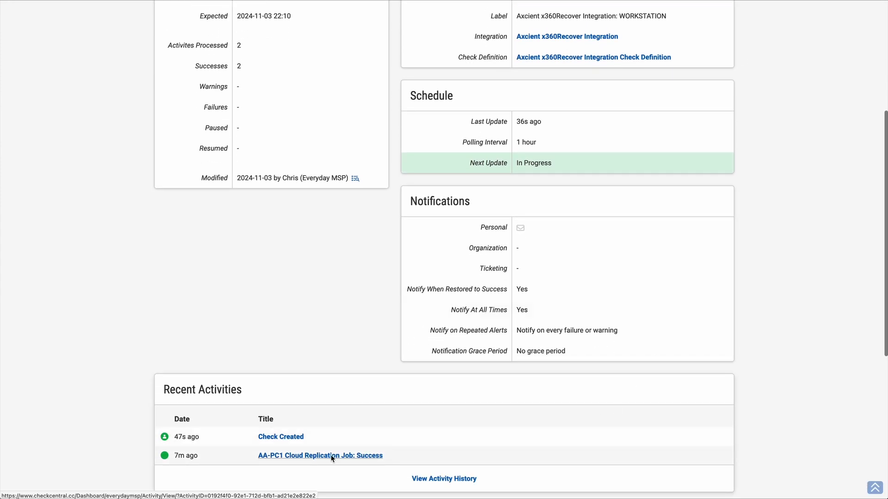
left_click(331, 456)
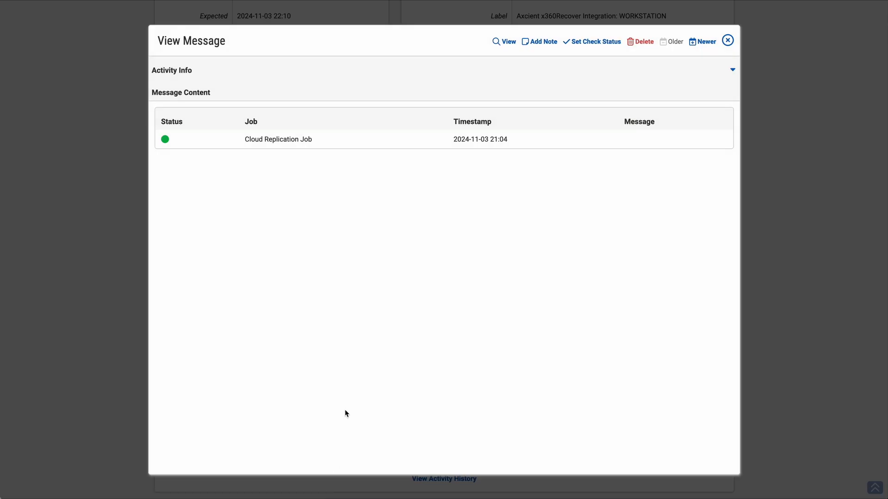